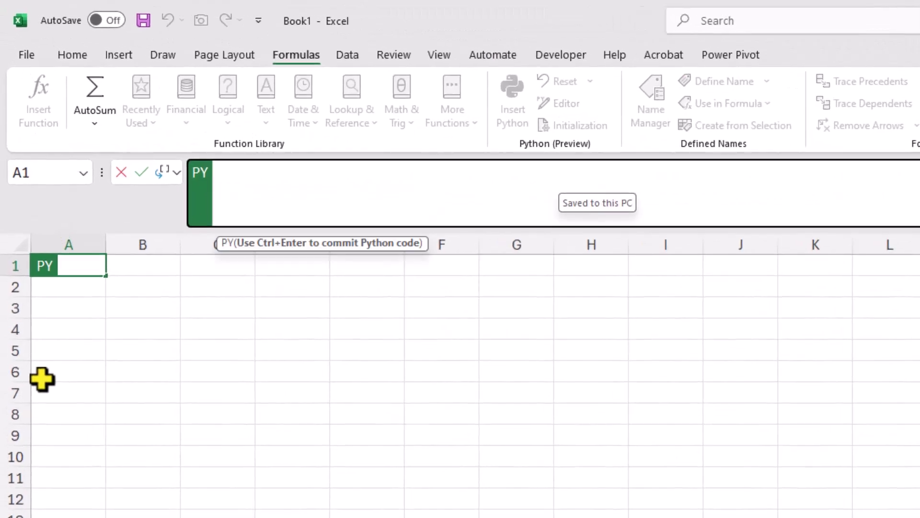
- Enter a=3 and b=4 as two lines of Python code in cell A1
{"action": "type", "text": "a=3"}
{"action": "key", "text": "Return"}
{"action": "type", "text": "b"}
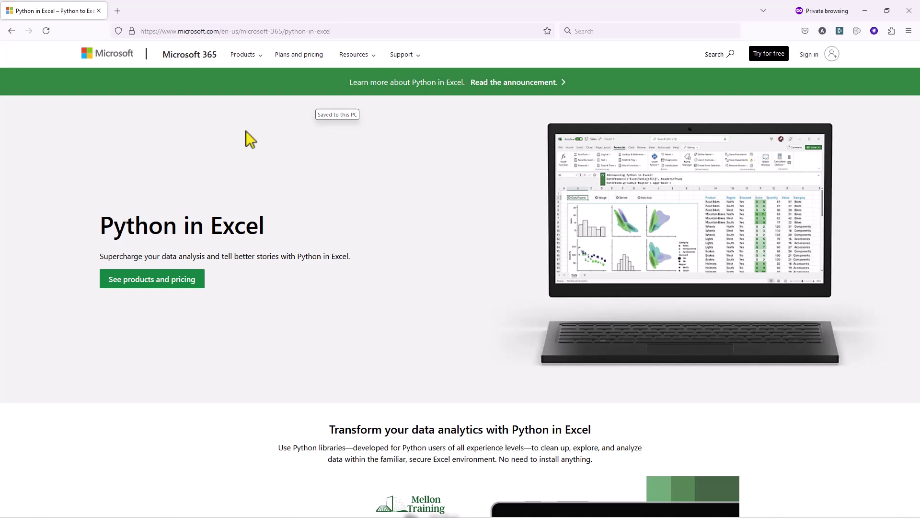
{"action": "scroll", "coordinate": [277, 148], "scroll_direction": "down", "scroll_amount": 7}
{"action": "scroll", "coordinate": [292, 198], "scroll_direction": "down", "scroll_amount": 7}
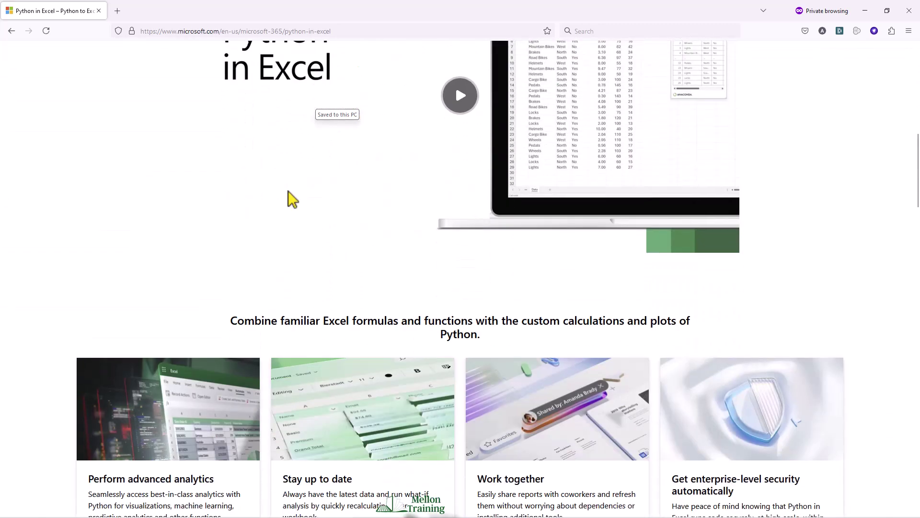
{"action": "scroll", "coordinate": [292, 199], "scroll_direction": "down", "scroll_amount": 4}
{"action": "scroll", "coordinate": [292, 198], "scroll_direction": "down", "scroll_amount": 4}
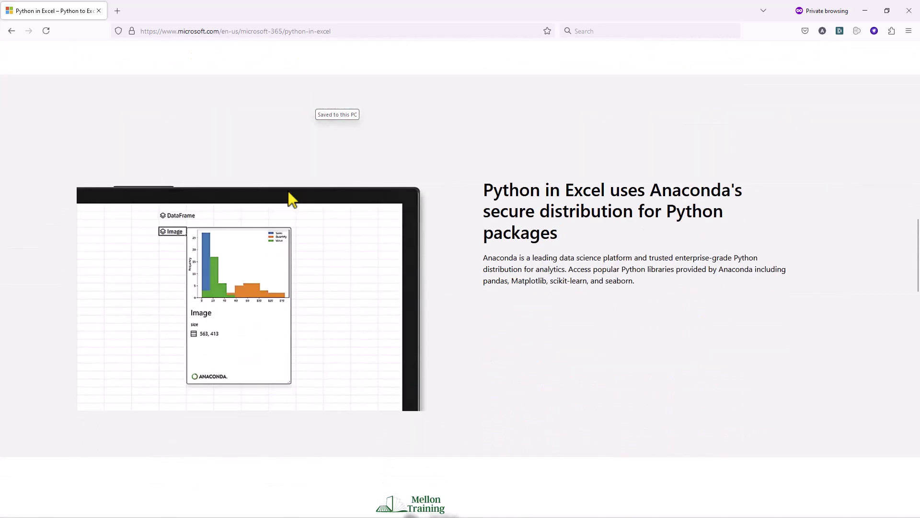
{"action": "scroll", "coordinate": [292, 198], "scroll_direction": "down", "scroll_amount": 3}
{"action": "scroll", "coordinate": [292, 198], "scroll_direction": "down", "scroll_amount": 4}
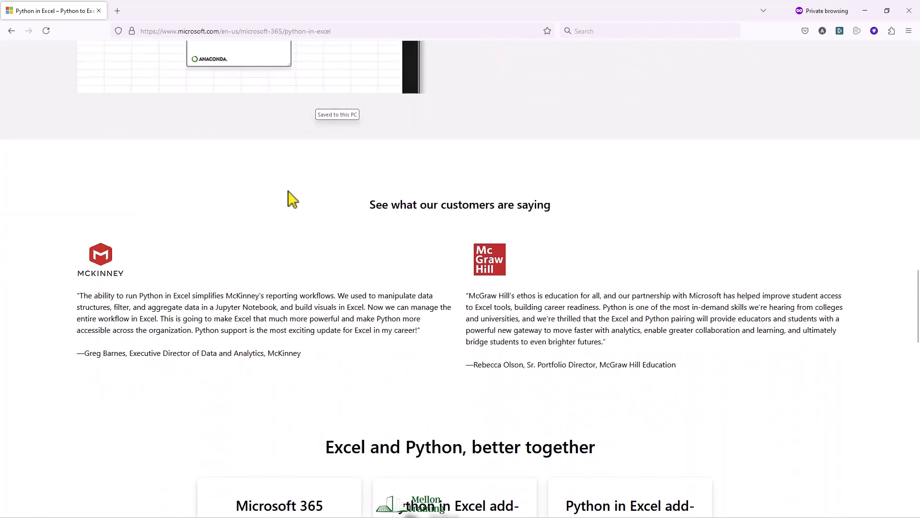
{"action": "scroll", "coordinate": [292, 198], "scroll_direction": "down", "scroll_amount": 7}
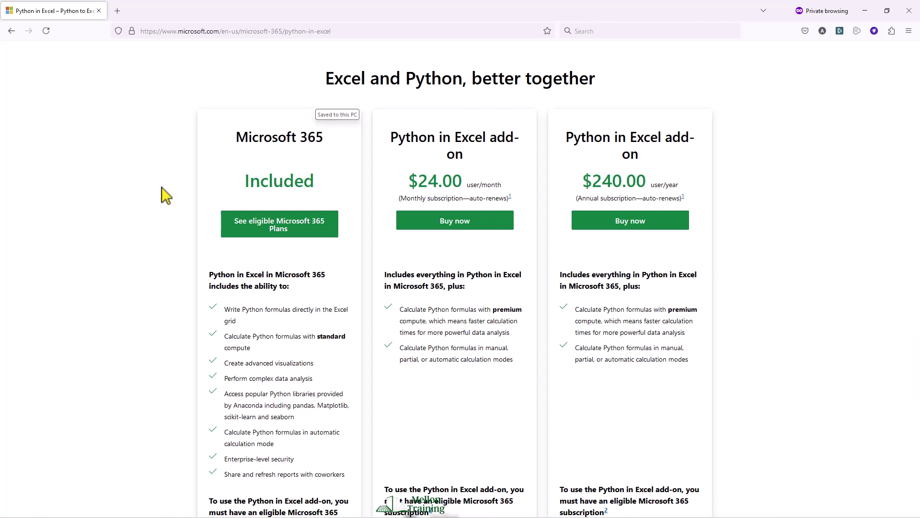
{"action": "scroll", "coordinate": [163, 194], "scroll_direction": "down", "scroll_amount": 7}
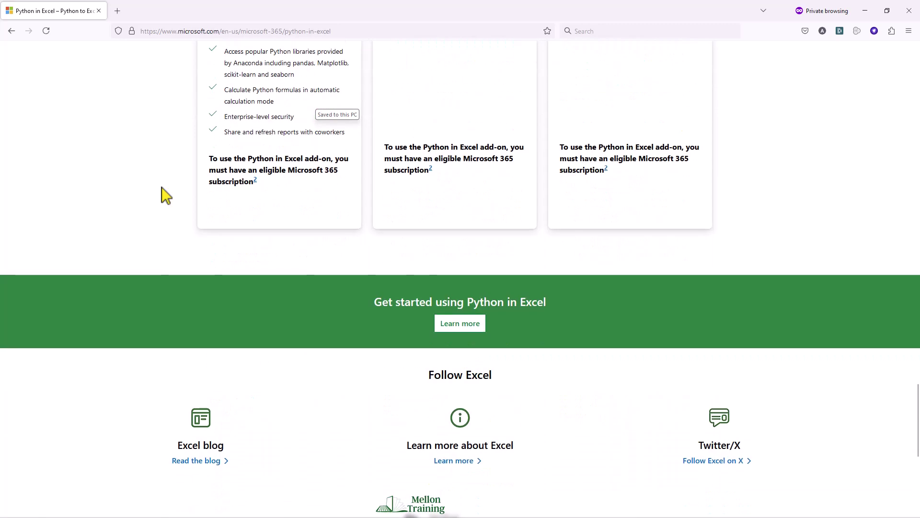
{"action": "scroll", "coordinate": [165, 195], "scroll_direction": "down", "scroll_amount": 5}
{"action": "key", "text": "Home"}
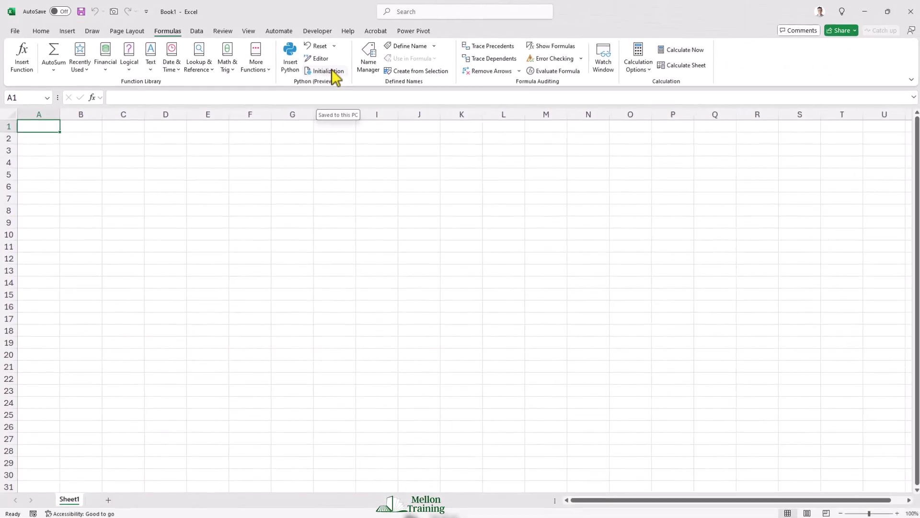
- Review the read-only Python Initialization imports pane, then close it
{"action": "left_click", "coordinate": [688, 149]}
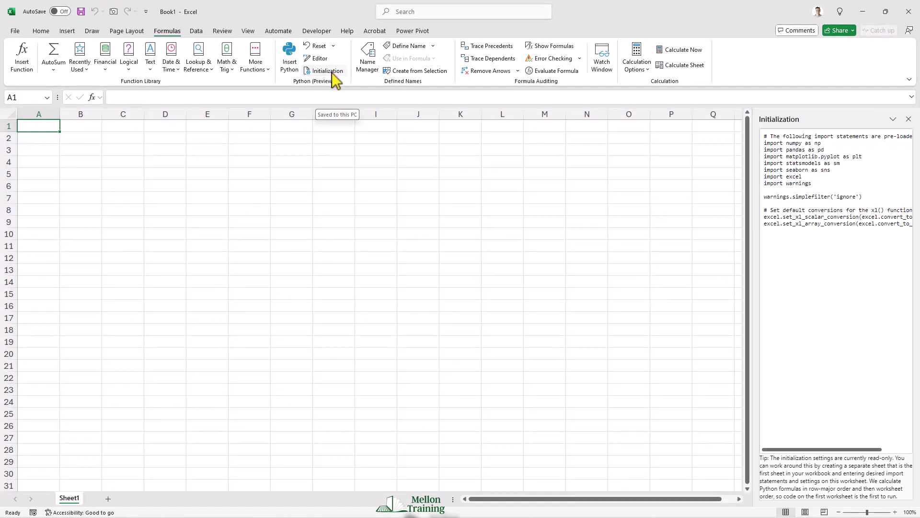
{"action": "left_click", "coordinate": [909, 119]}
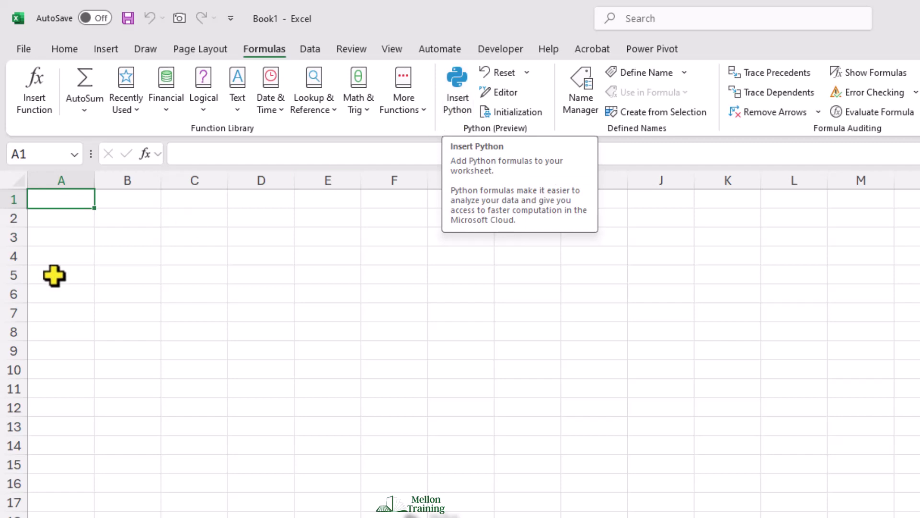
- Make A1 a Python cell with =PY and expand the formula bar for multi-line code
{"action": "key", "text": "F2"}
{"action": "type", "text": "=P"}
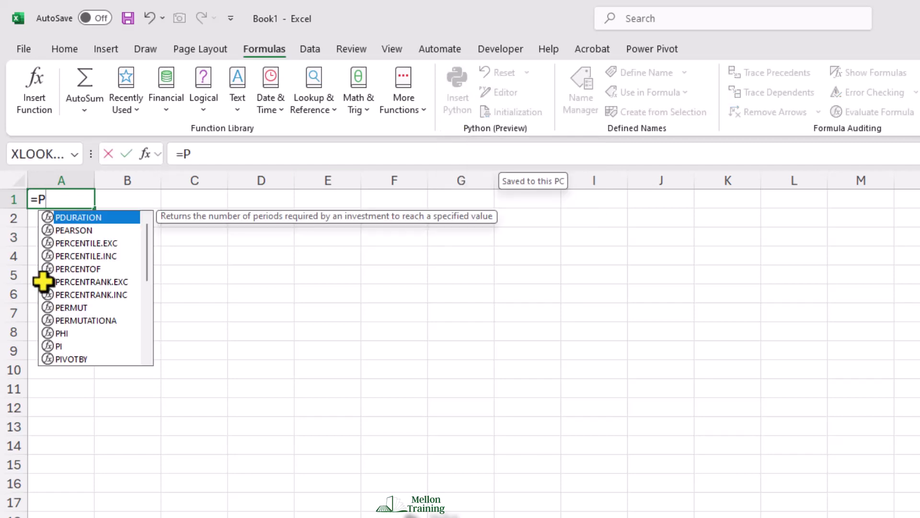
{"action": "type", "text": "Y"}
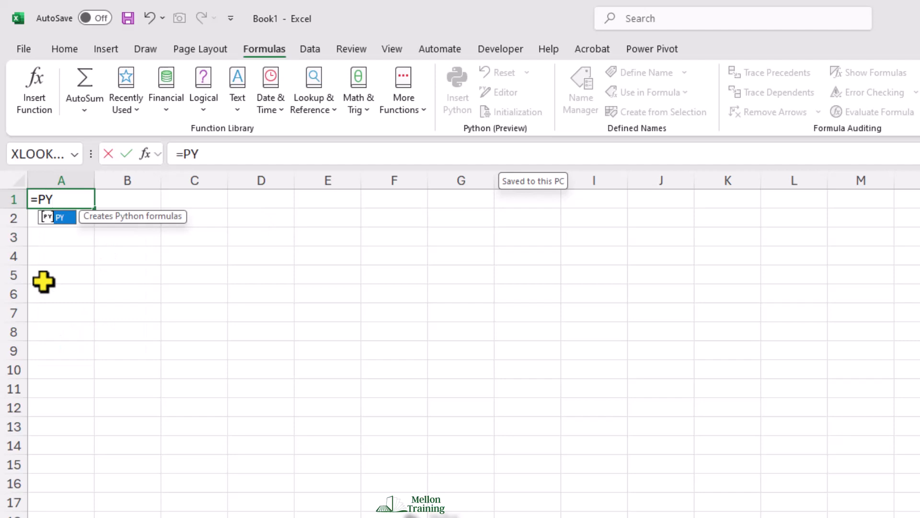
{"action": "key", "text": "Tab"}
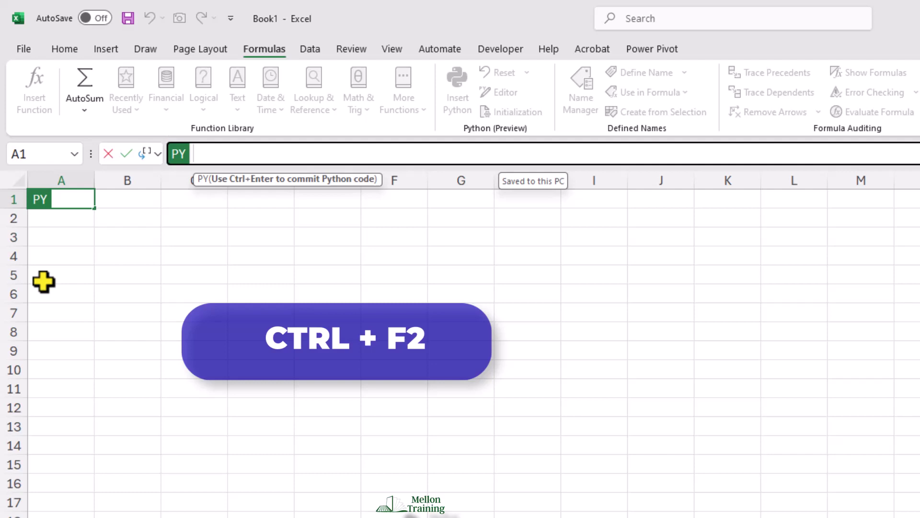
{"action": "key", "text": "ctrl+F2"}
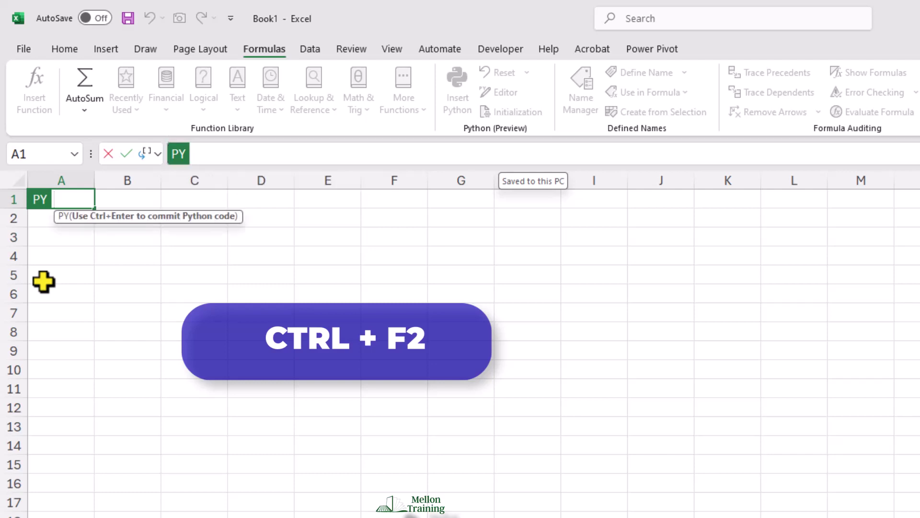
{"action": "key", "text": "ctrl+F2"}
{"action": "key", "text": "ctrl+F2"}
{"action": "key", "text": "ctrl+F2"}
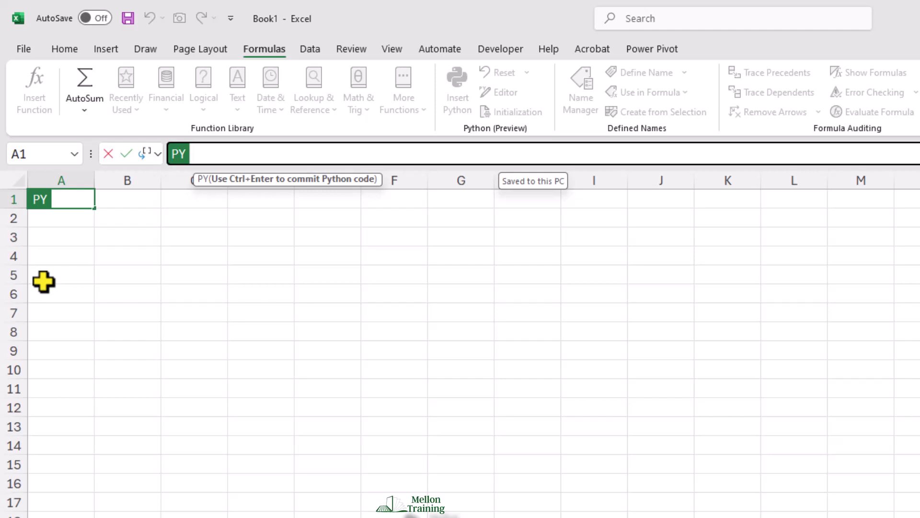
{"action": "key", "text": "ctrl+shift+u"}
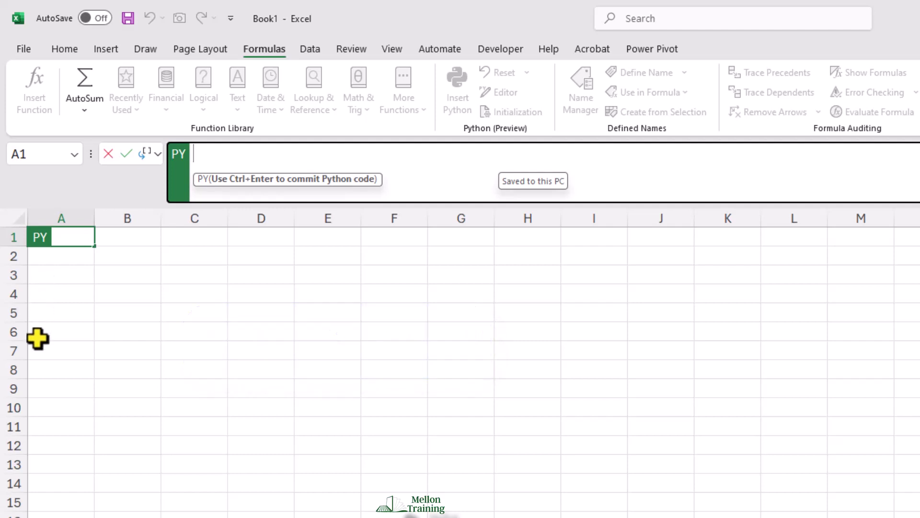
- Type the three code lines a=3, b=4 and a+b into A1's formula bar
{"action": "type", "text": "a=3"}
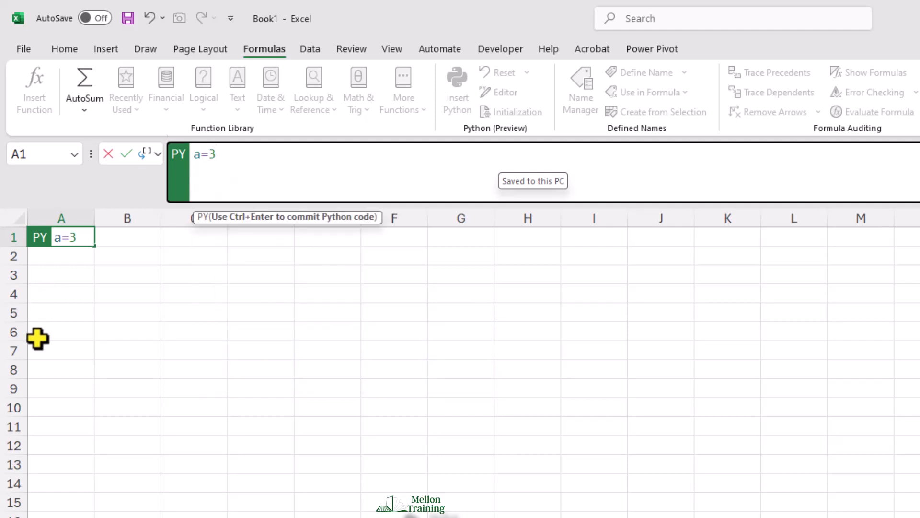
{"action": "key", "text": "Return"}
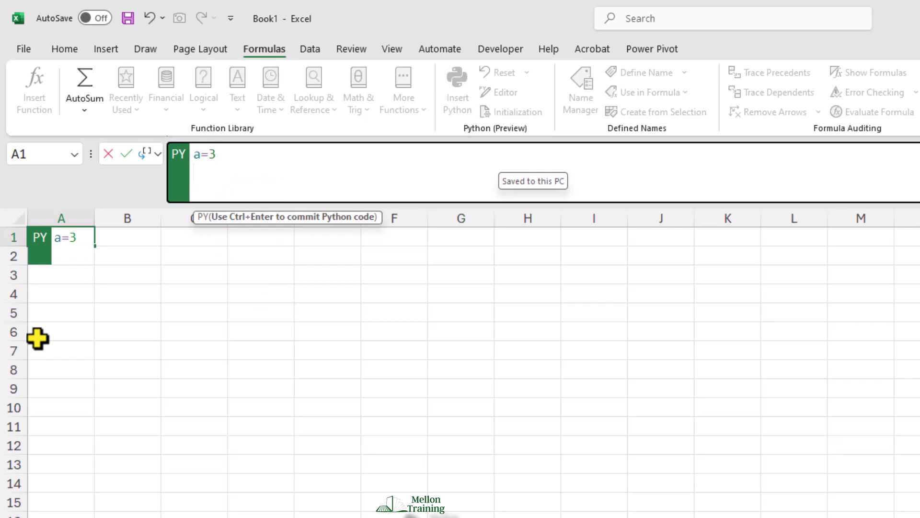
{"action": "type", "text": "b=4"}
{"action": "key", "text": "Return"}
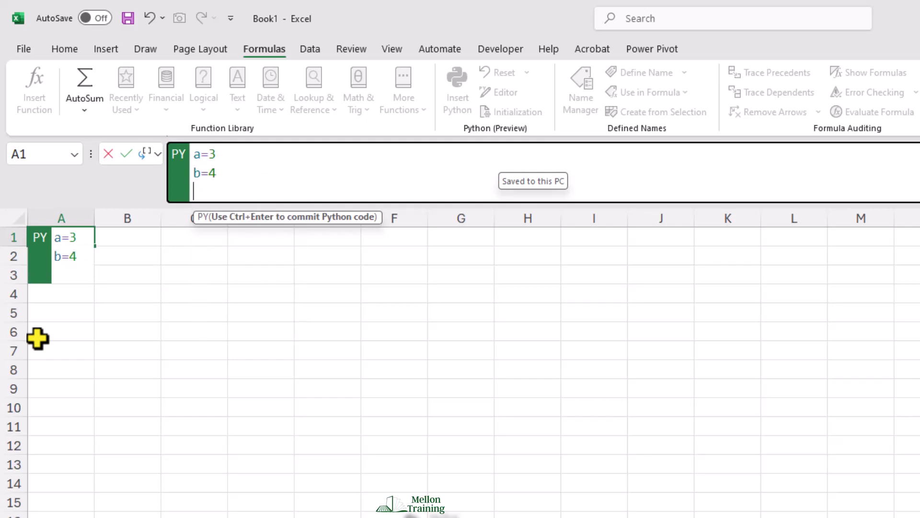
{"action": "type", "text": "a+b"}
{"action": "key", "text": "Return"}
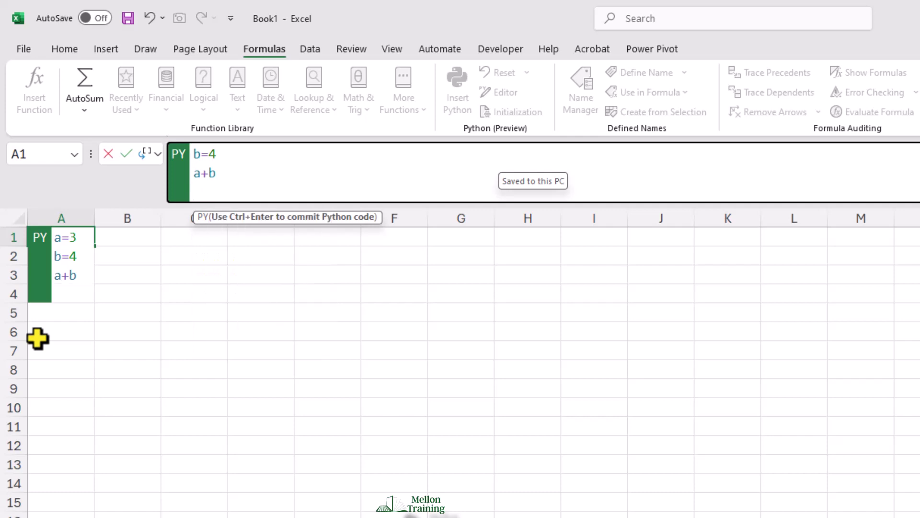
{"action": "key", "text": "BackSpace"}
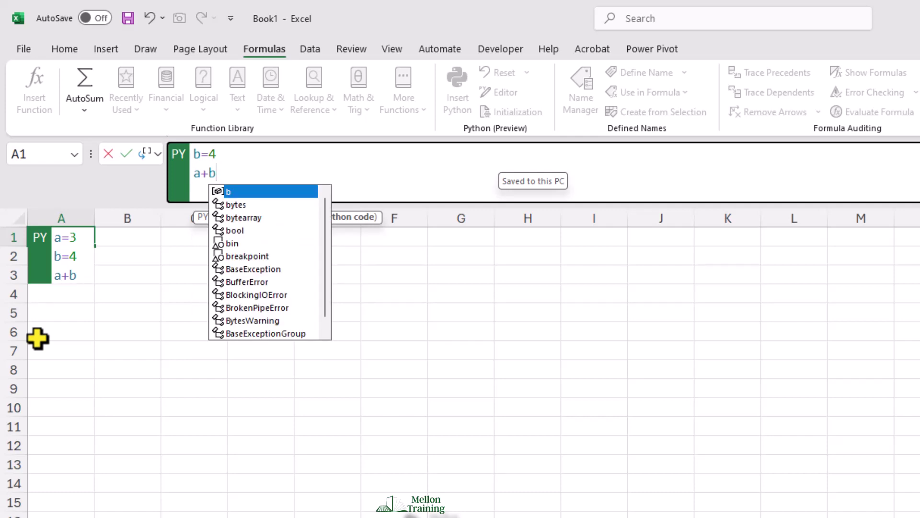
- Dismiss autocomplete and commit A1's code, which returns 7
{"action": "key", "text": "Escape"}
{"action": "key", "text": "Up"}
{"action": "key", "text": "Up"}
{"action": "key", "text": "Home"}
{"action": "key", "text": "Down"}
{"action": "key", "text": "Down"}
{"action": "key", "text": "End"}
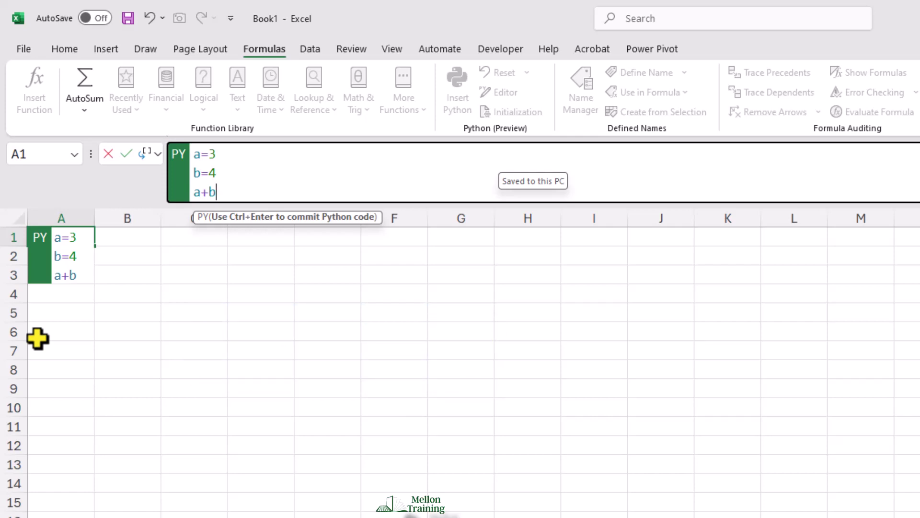
{"action": "key", "text": "ctrl+Return"}
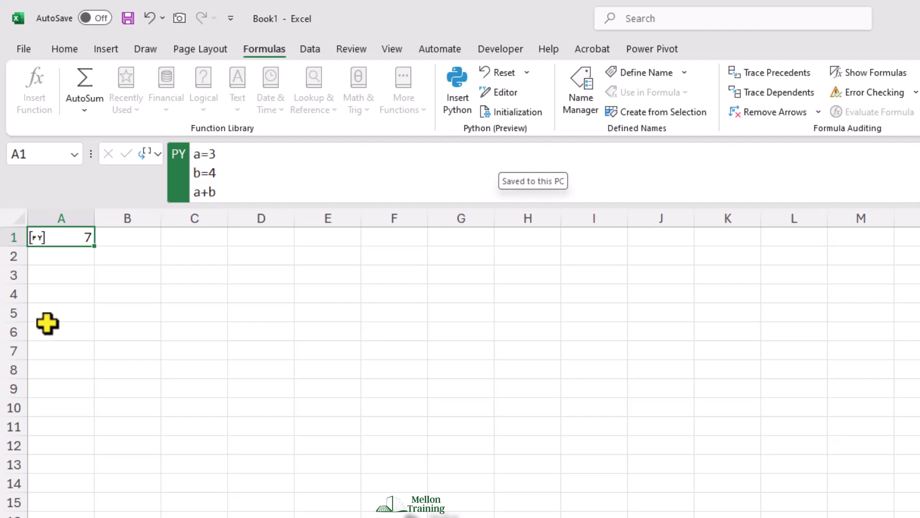
{"action": "double_click", "coordinate": [67, 238]}
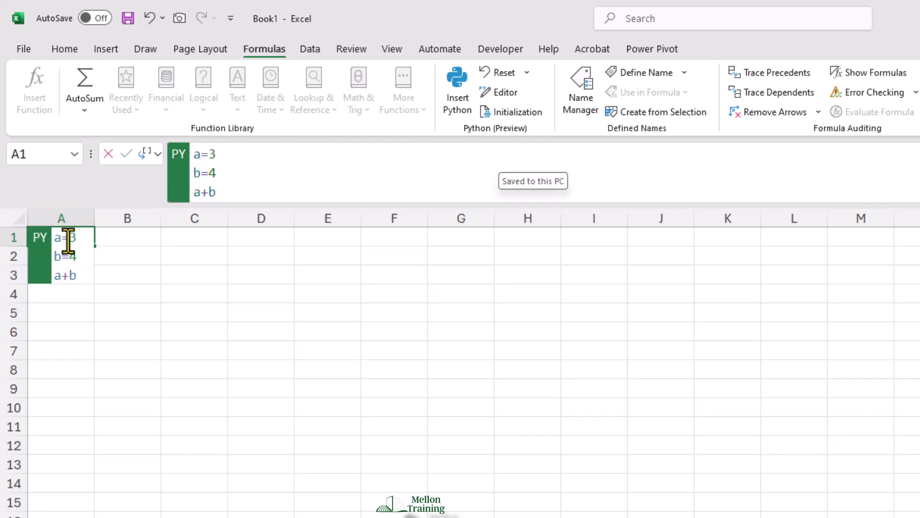
{"action": "key", "text": "ctrl+Return"}
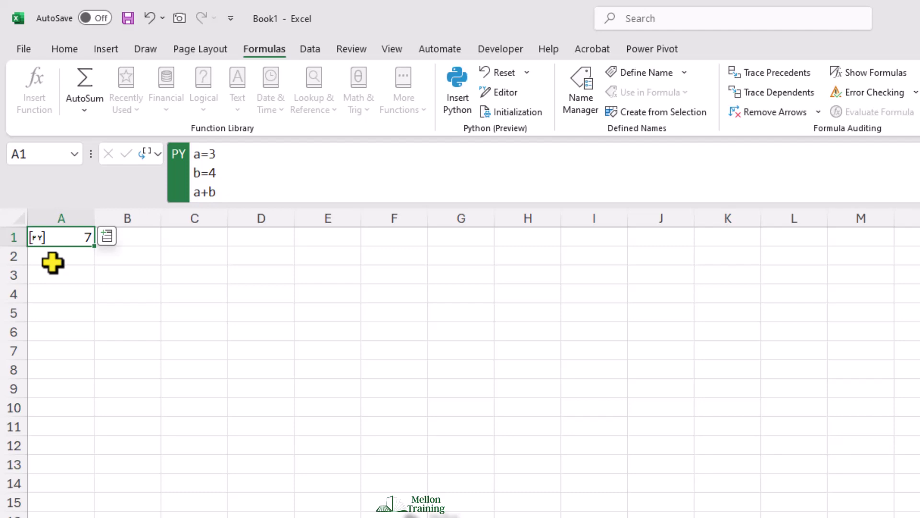
- Turn A4 into a Python cell and commit the code c=7, c/b
{"action": "left_click", "coordinate": [54, 298]}
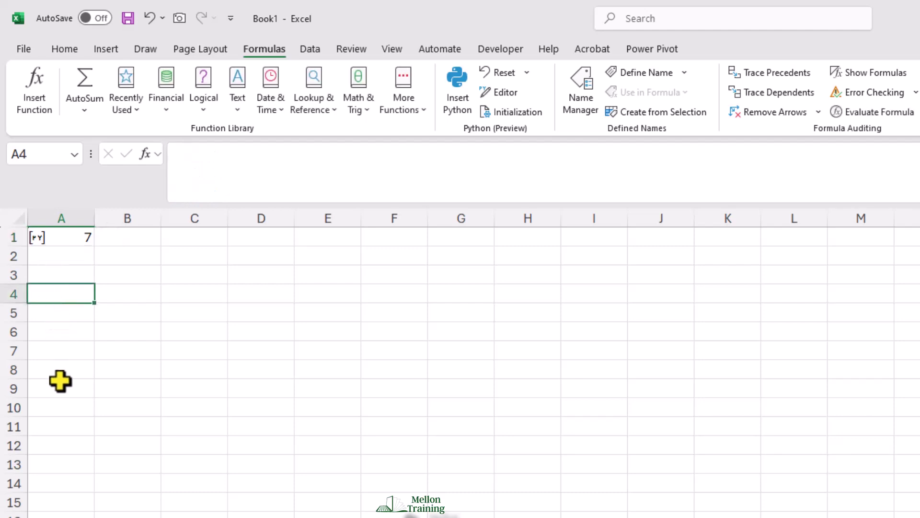
{"action": "type", "text": "=P"}
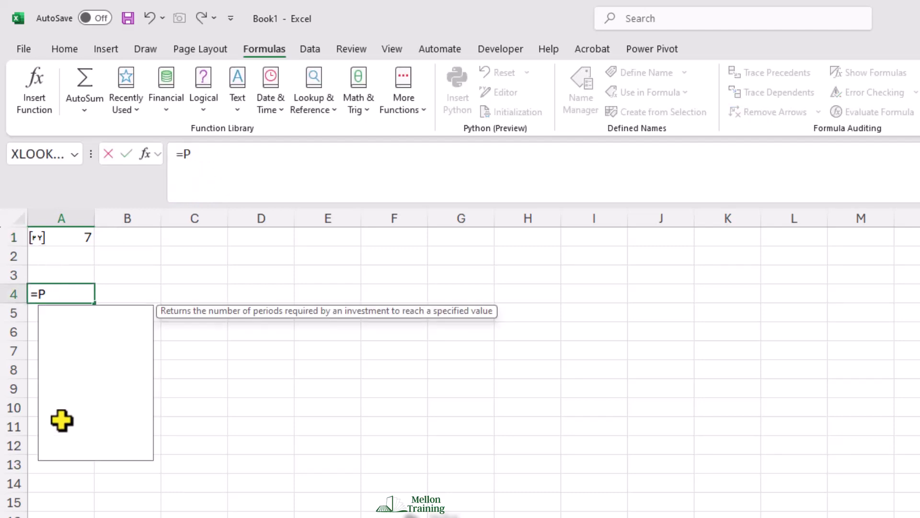
{"action": "type", "text": "Y"}
{"action": "key", "text": "Tab"}
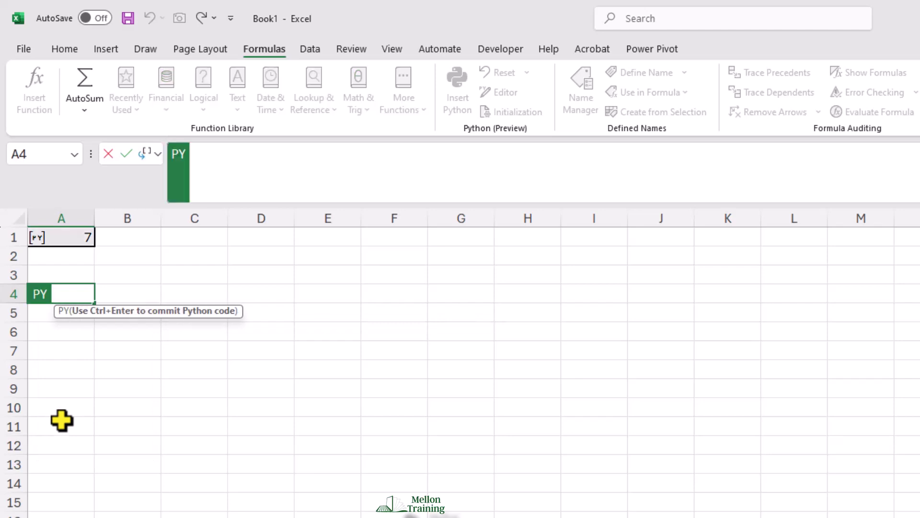
{"action": "type", "text": "c=7"}
{"action": "key", "text": "Return"}
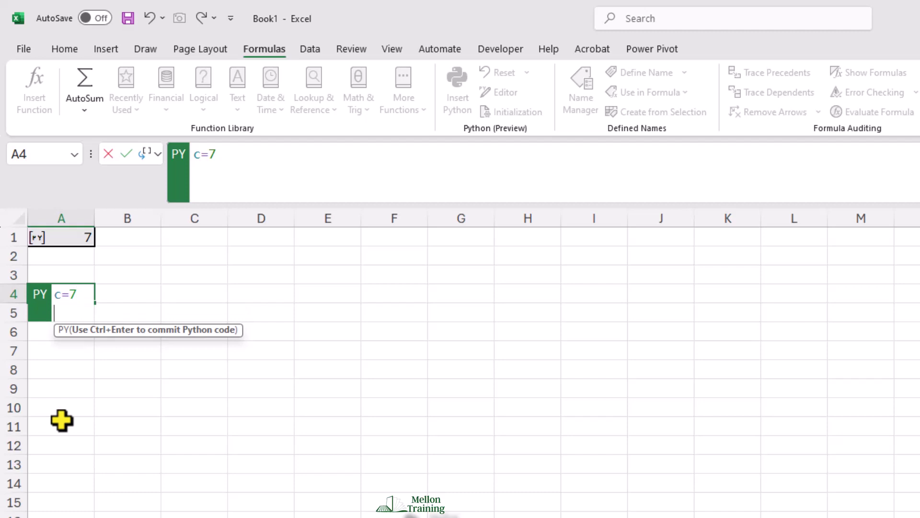
{"action": "type", "text": "c/b"}
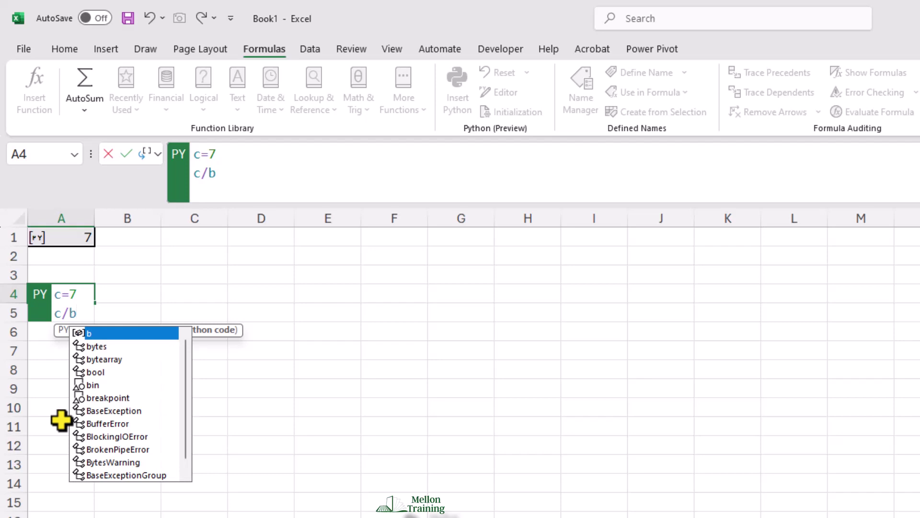
{"action": "key", "text": "ctrl+Return"}
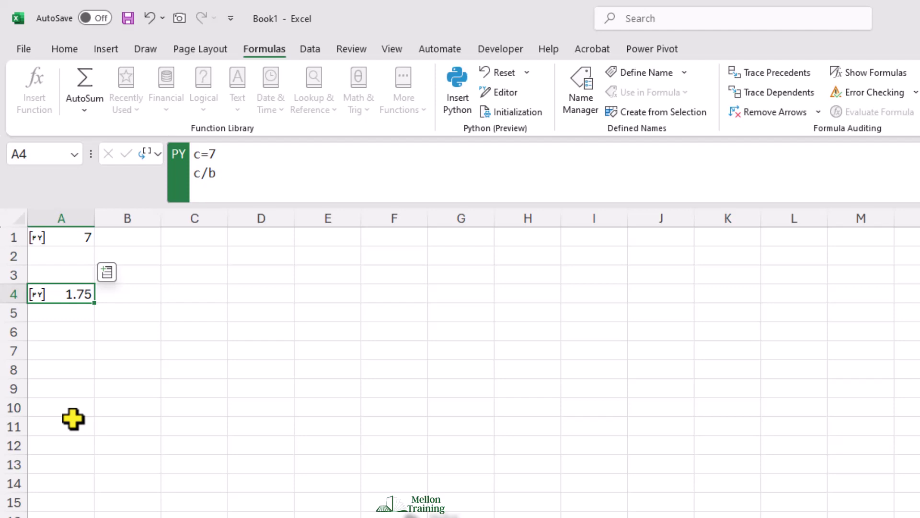
- Turn A3 into a Python cell and commit c+2, producing a #PYTHON! NameError
{"action": "left_click", "coordinate": [56, 272]}
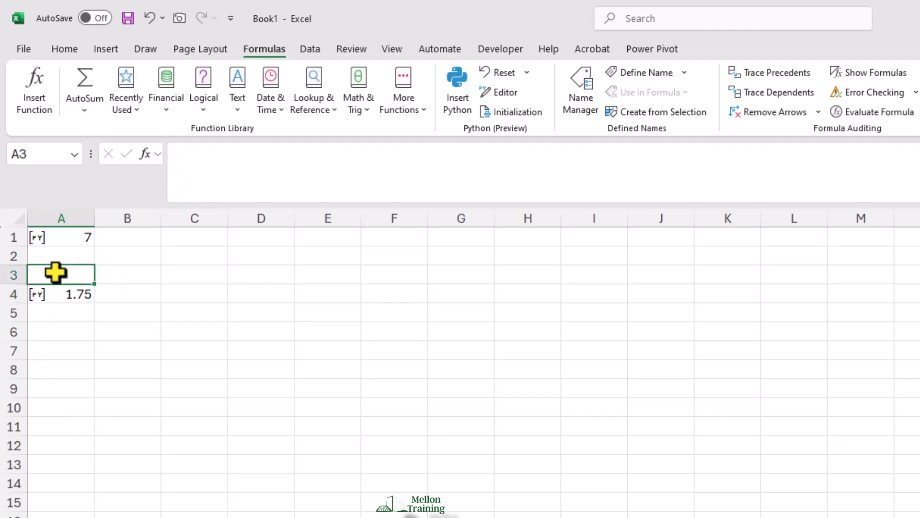
{"action": "type", "text": "=PY"}
{"action": "key", "text": "Tab"}
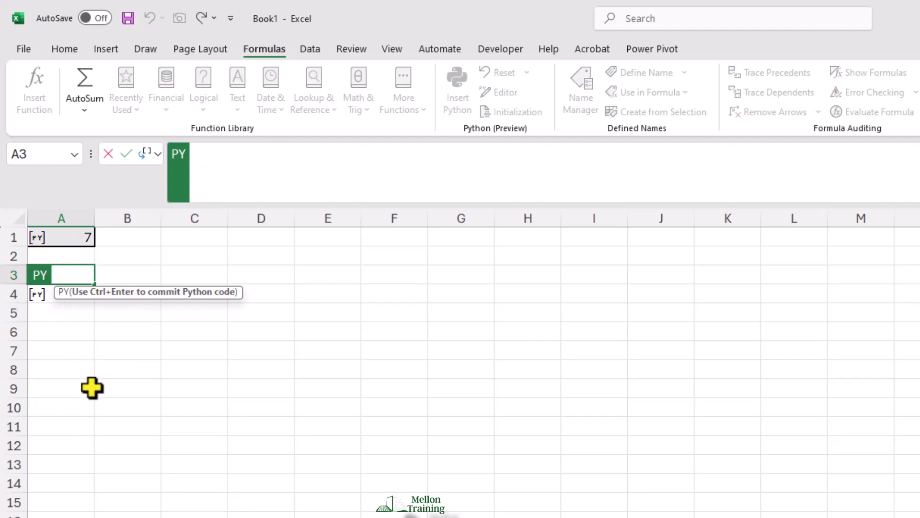
{"action": "type", "text": "c+2"}
{"action": "key", "text": "ctrl+Return"}
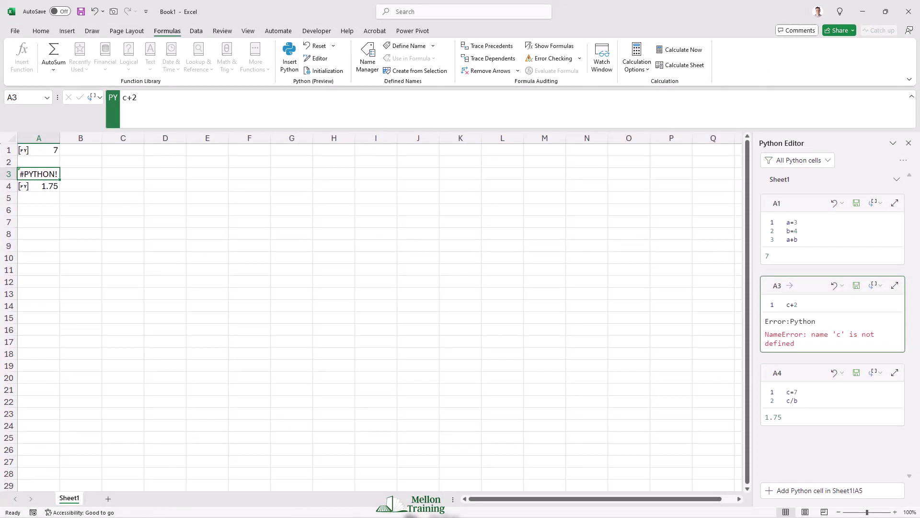
{"action": "key", "text": "Up"}
{"action": "key", "text": "Up"}
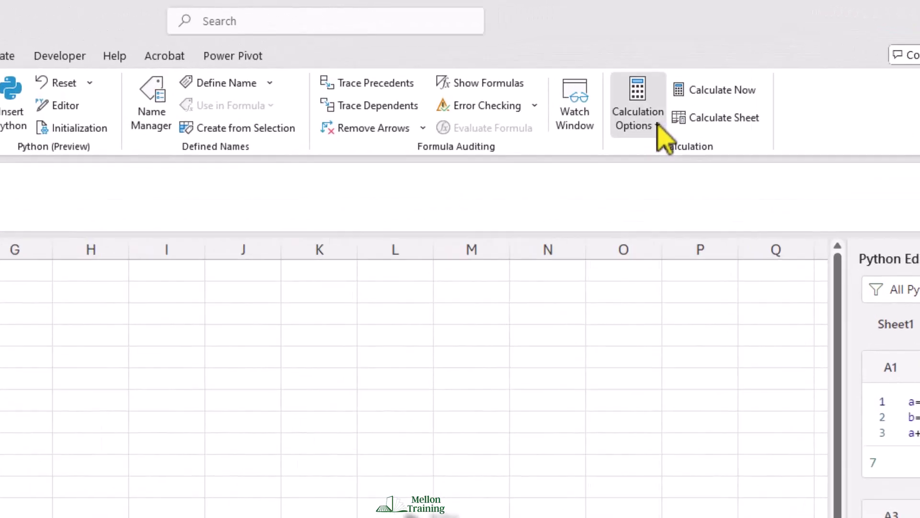
- Choose Manual from the Formulas tab's Calculation Options
{"action": "left_click", "coordinate": [647, 69]}
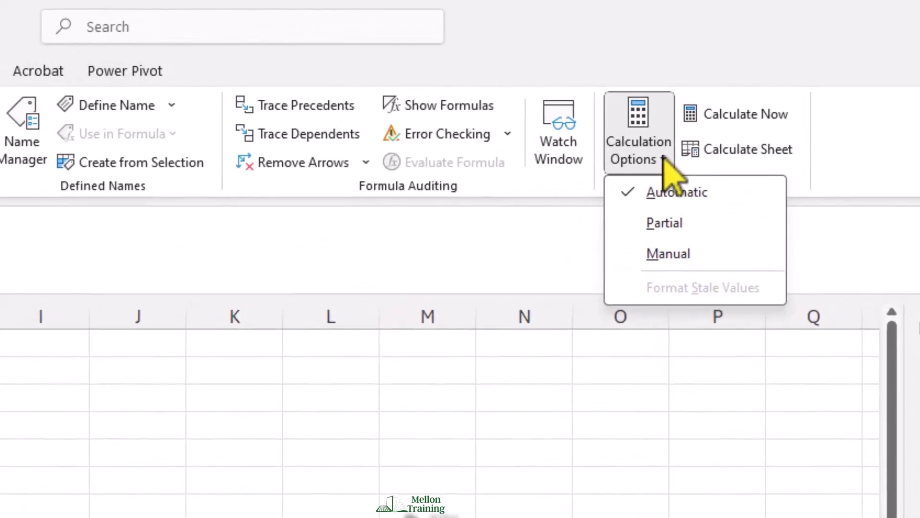
{"action": "left_click", "coordinate": [695, 259]}
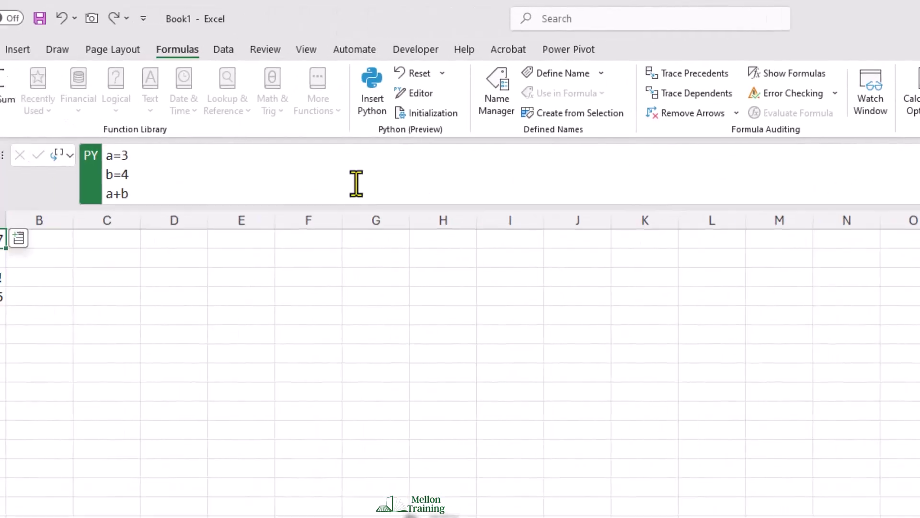
- Change b=4 to b=5 in A1's Python code and commit, so A1 shows 8
{"action": "left_click", "coordinate": [143, 176]}
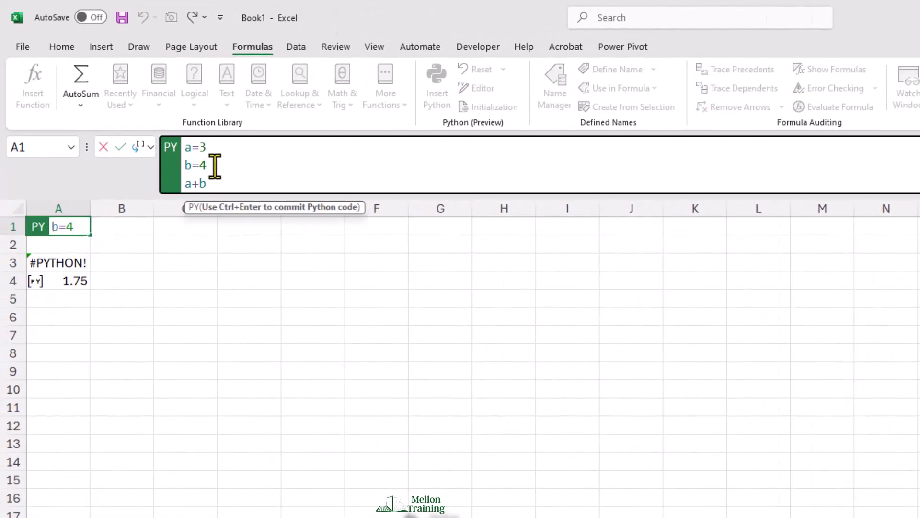
{"action": "key", "text": "BackSpace"}
{"action": "type", "text": "5"}
{"action": "left_click", "coordinate": [220, 187]}
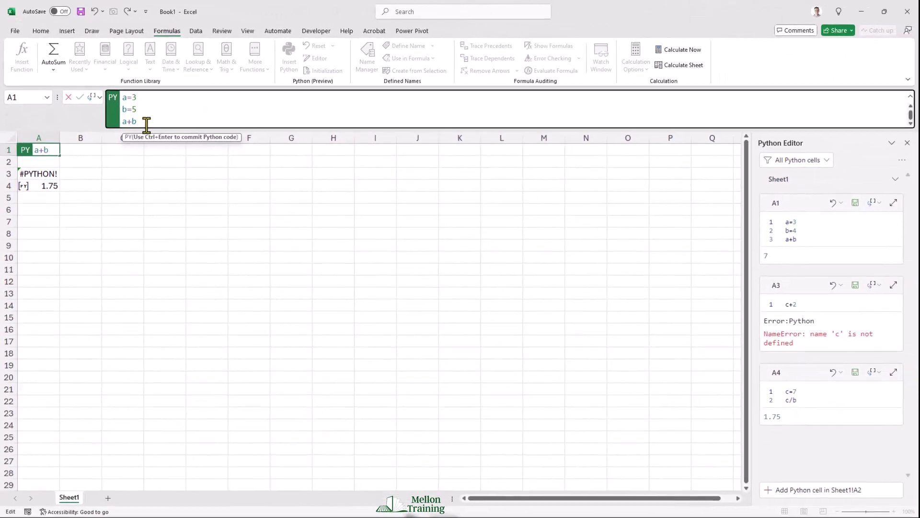
{"action": "key", "text": "ctrl+Return"}
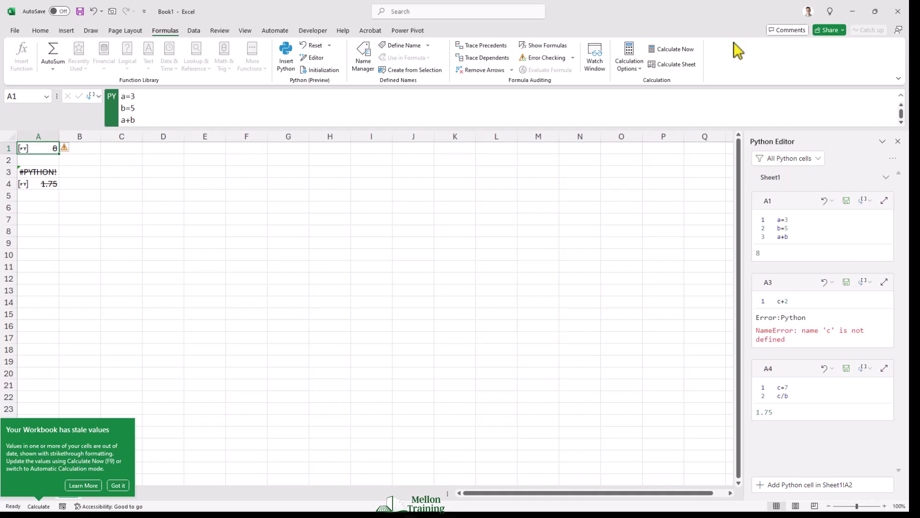
- Run Calculate Now so A4 refreshes to 1.4
{"action": "left_click", "coordinate": [676, 50]}
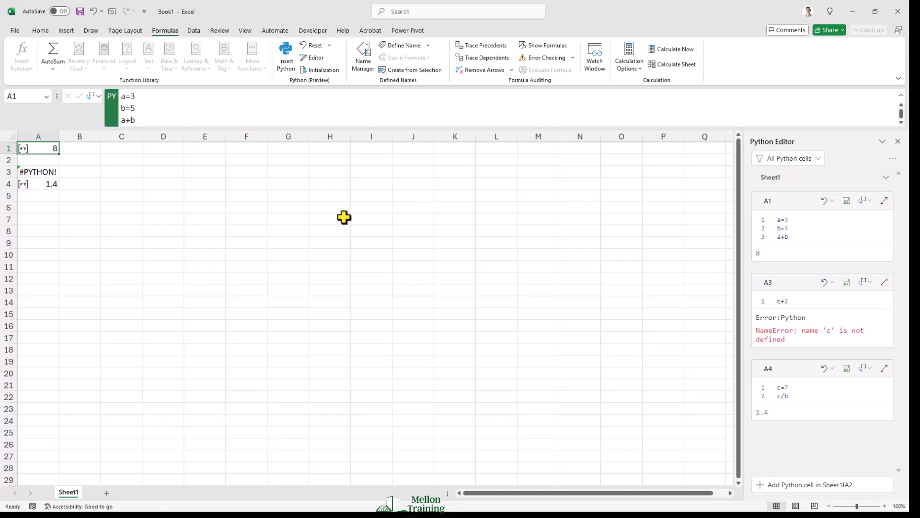
- Choose Automatic from the Formulas tab's Calculation Options
{"action": "left_click", "coordinate": [629, 57]}
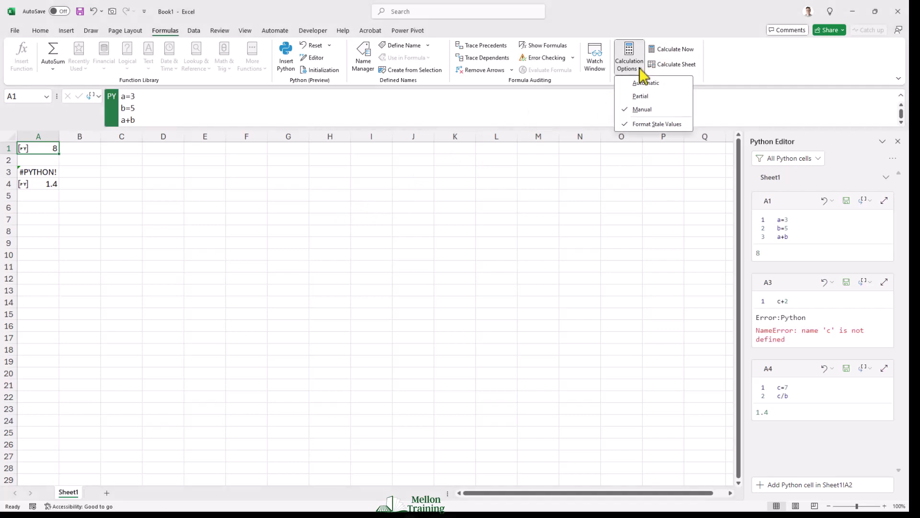
{"action": "left_click", "coordinate": [647, 91]}
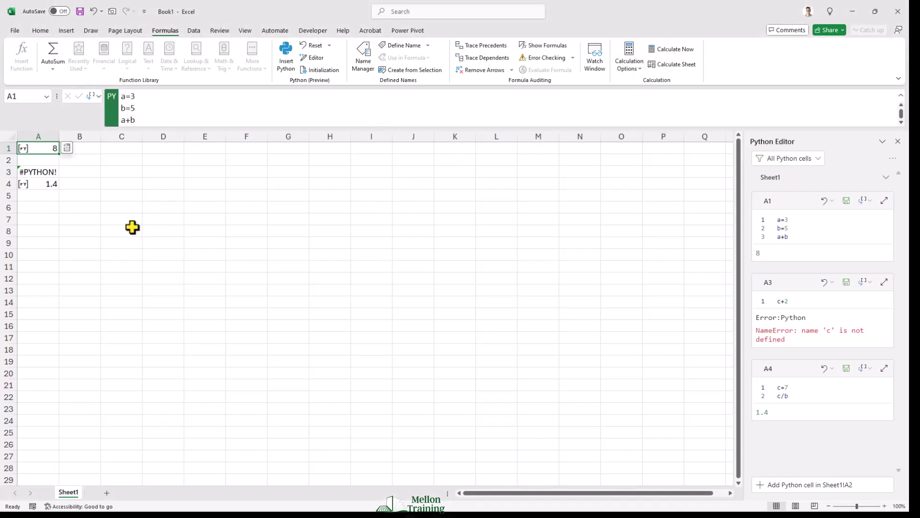